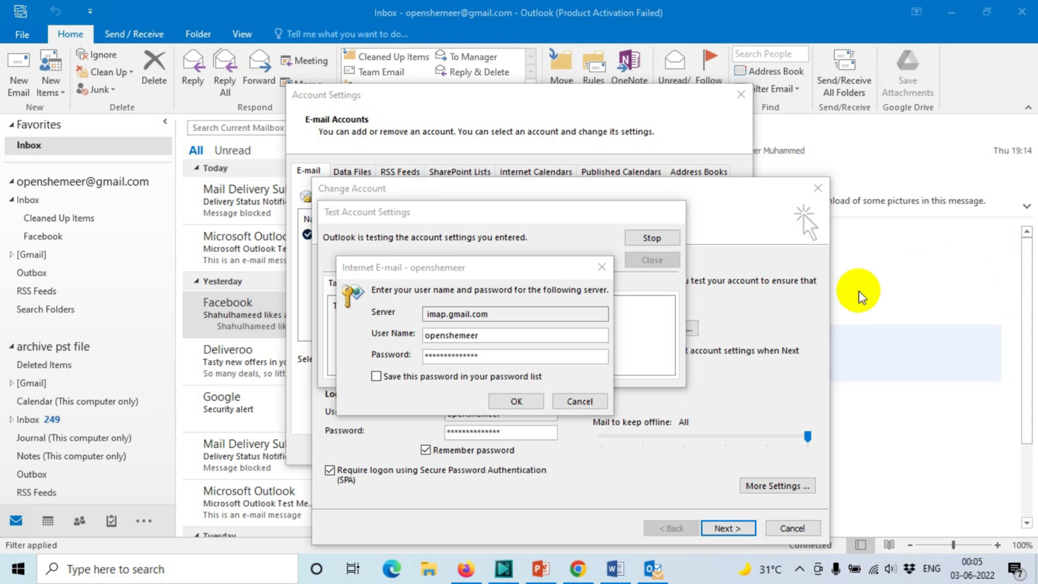
Step: Dismiss the IMAP and outgoing server password prompts, stop the failing account test, and close Change Account
left_click(494, 400)
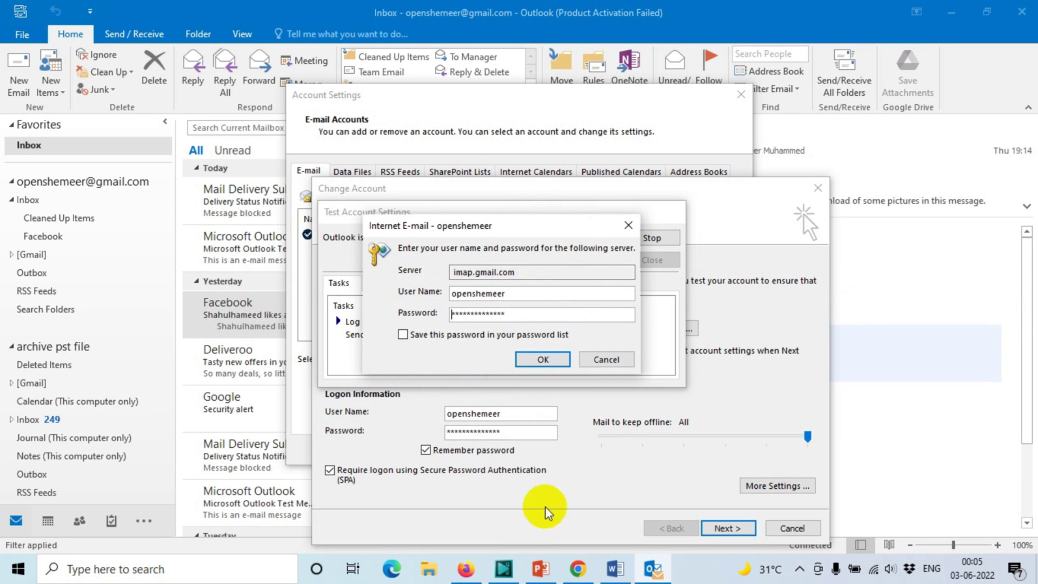
left_click(583, 572)
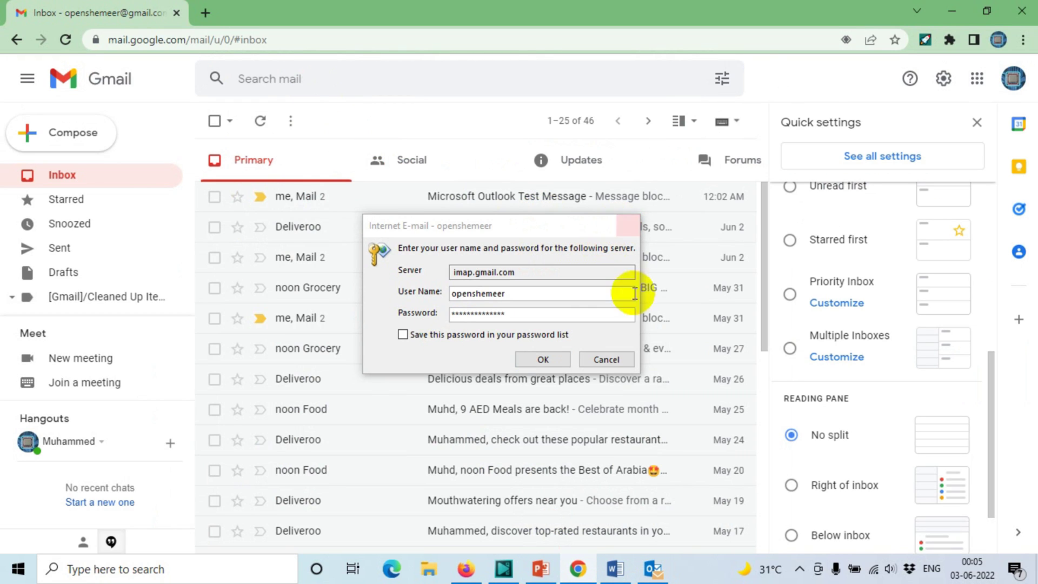
left_click(606, 359)
left_click(606, 360)
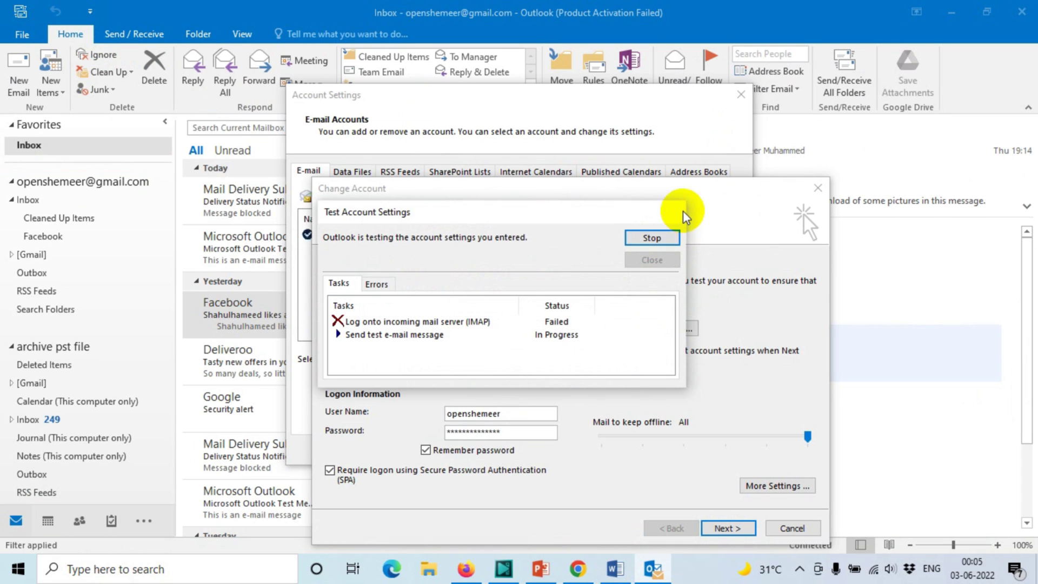
left_click(653, 239)
left_click(652, 260)
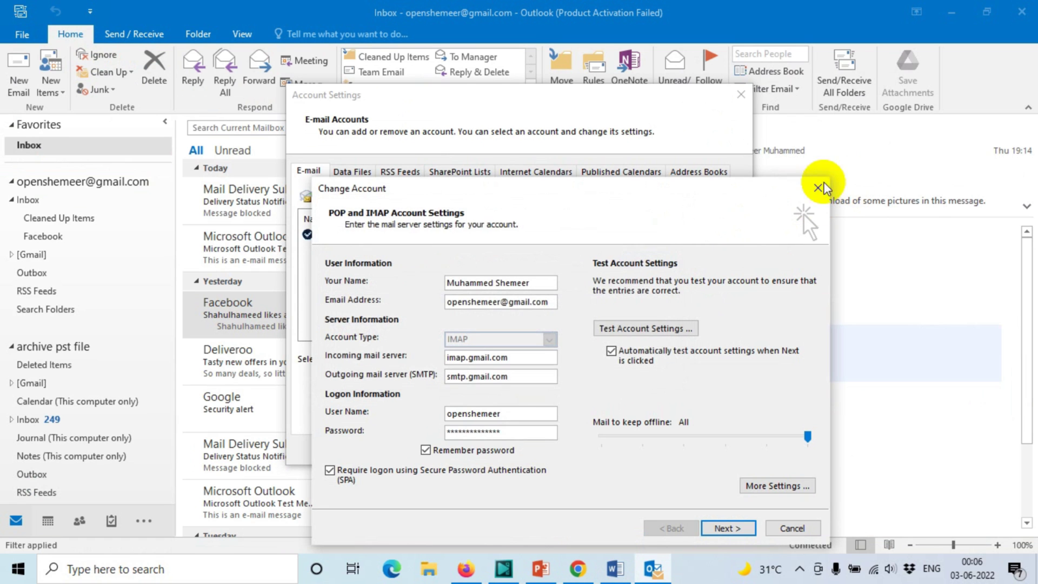
left_click(818, 188)
Step: Close Account Settings, switch to the Gmail inbox, and open Google Account from the apps grid
left_click(737, 98)
key("alt+Tab")
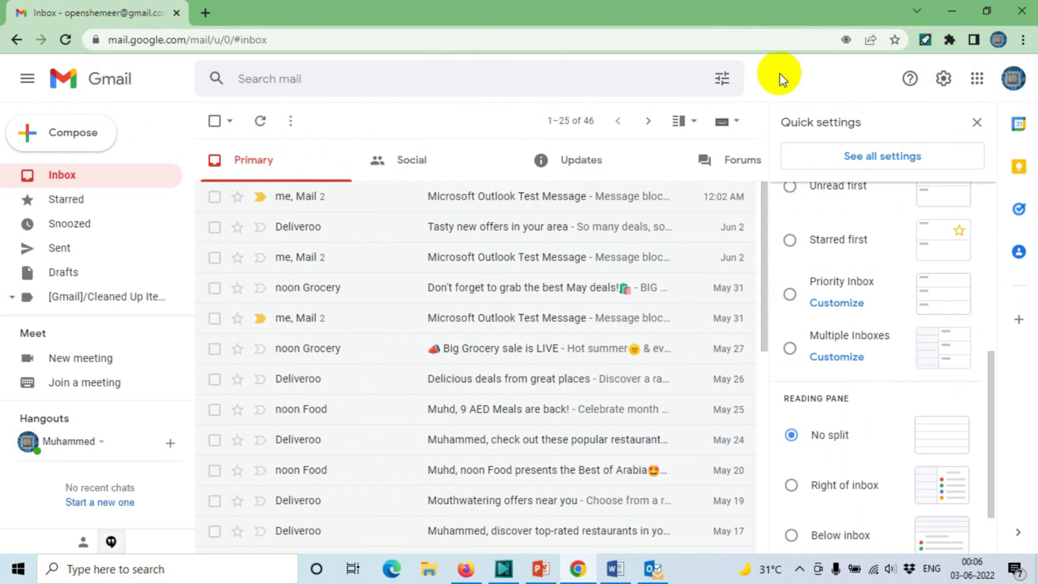
left_click(977, 78)
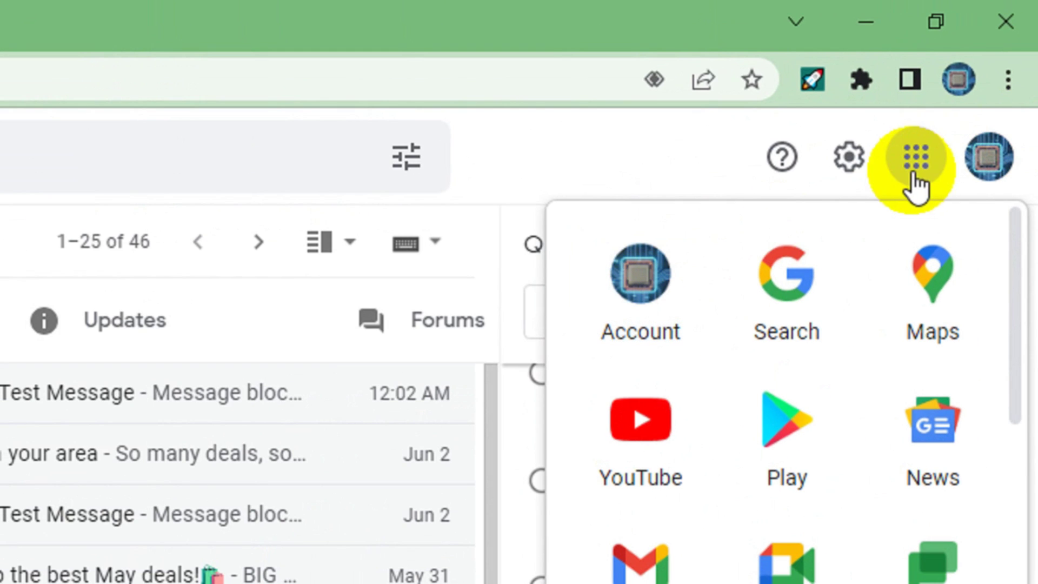
left_click(977, 79)
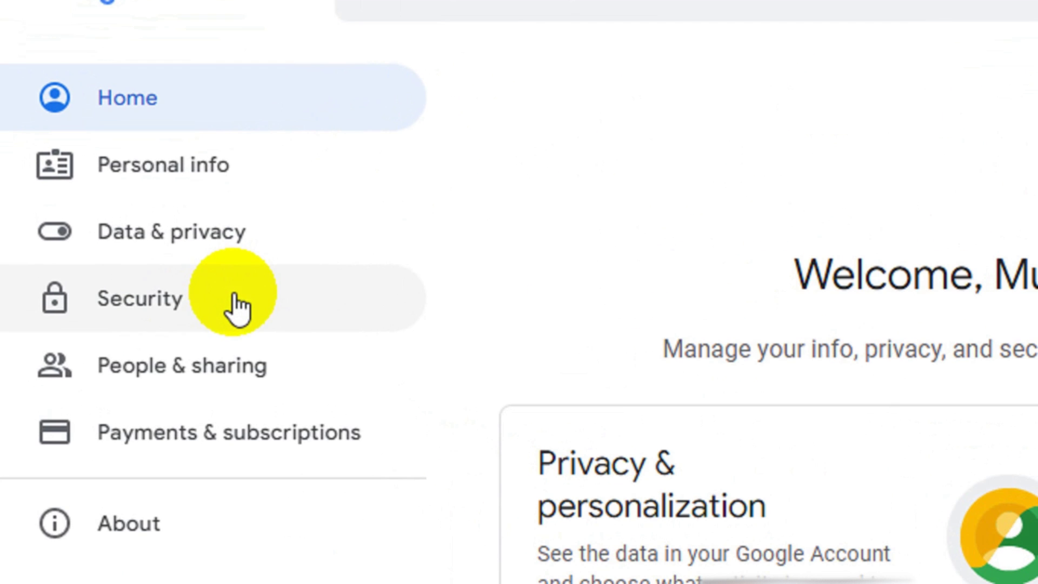
Step: Go to Security, open 2-Step Verification, and choose Get Started
left_click(116, 233)
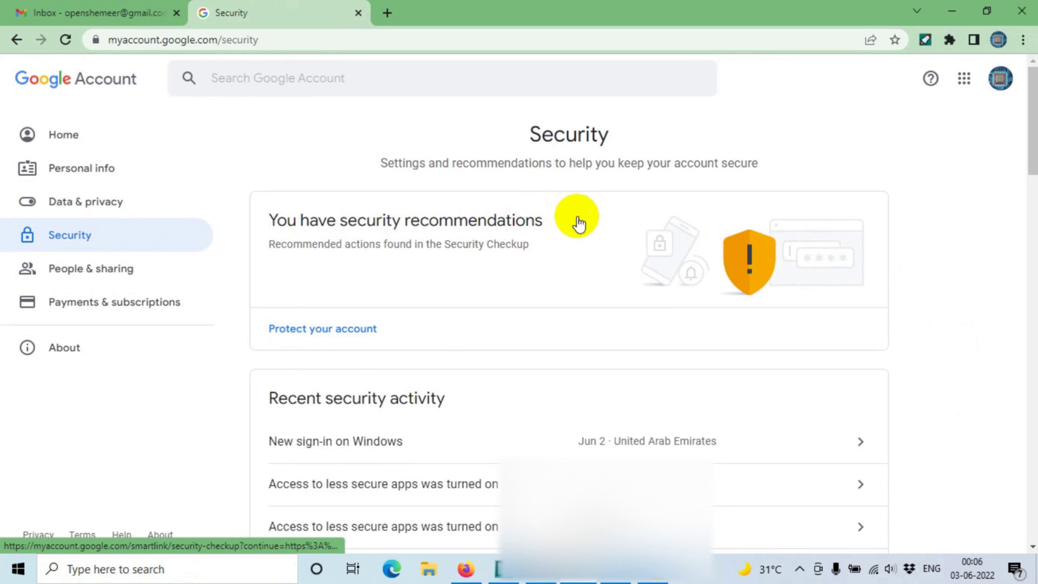
scroll(575, 220, "down", 5)
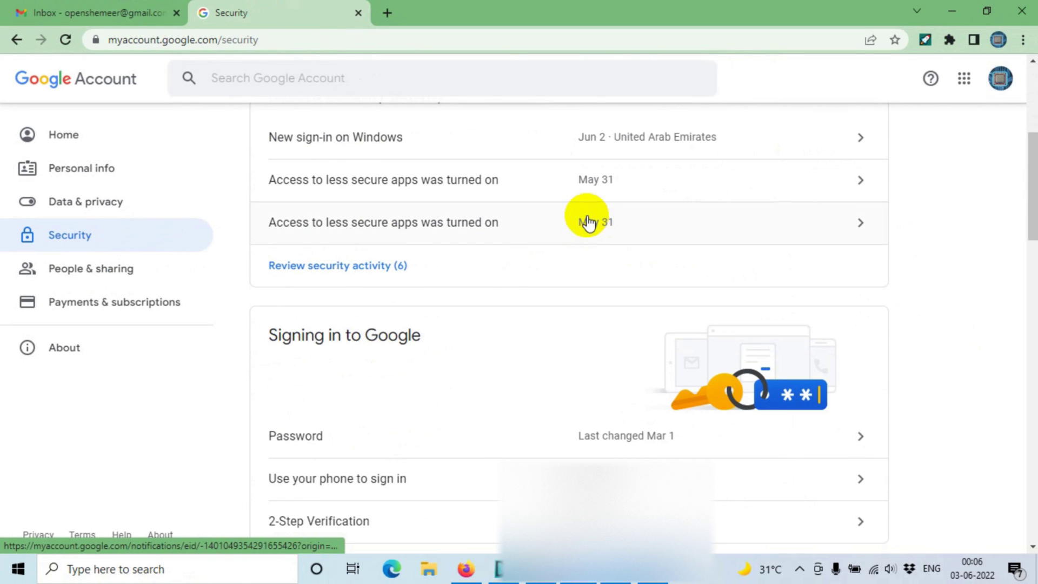
scroll(588, 223, "down", 5)
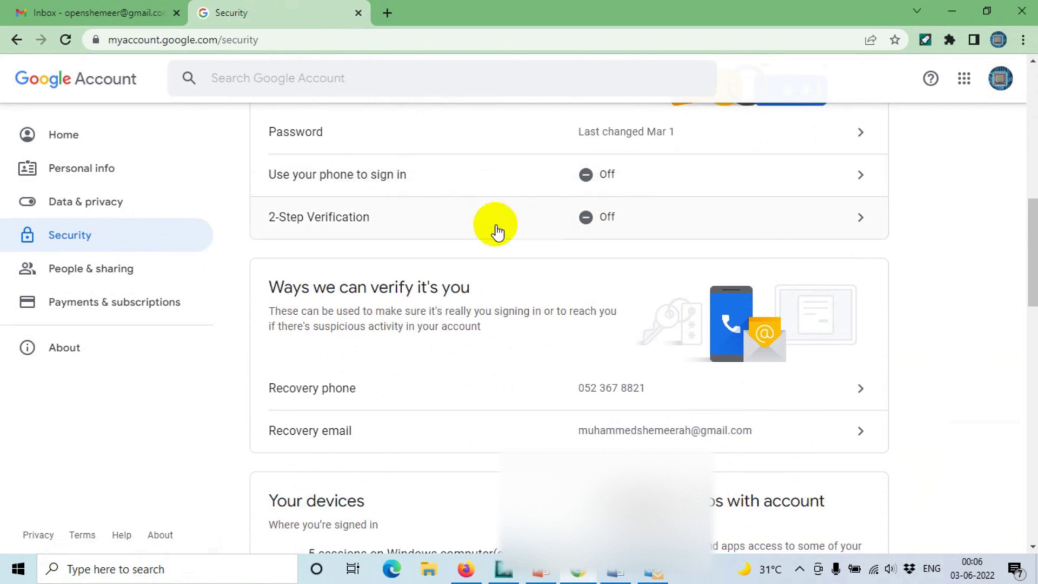
scroll(497, 232, "up", 3)
left_click(654, 370)
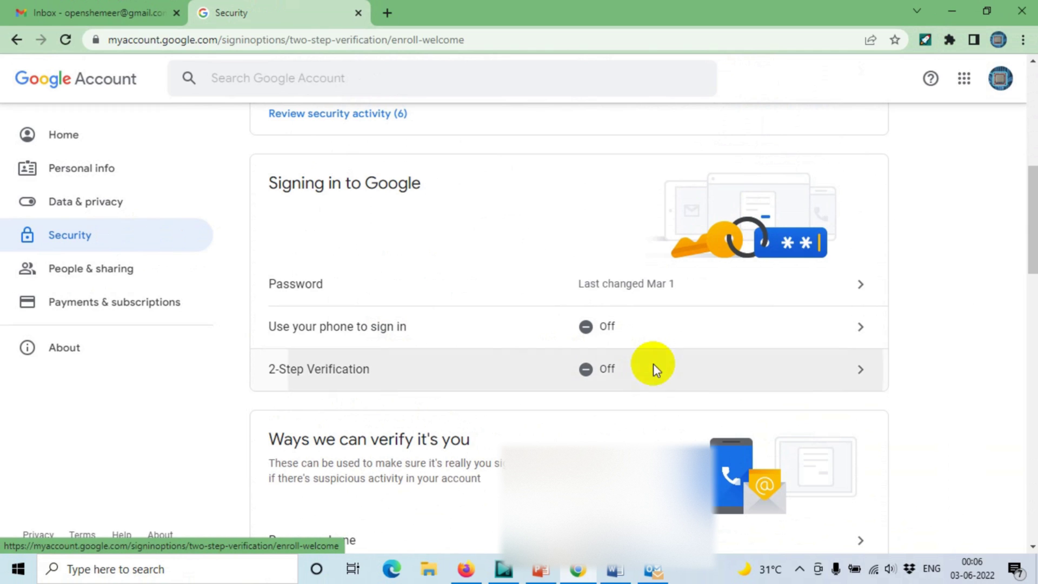
scroll(651, 340, "down", 3)
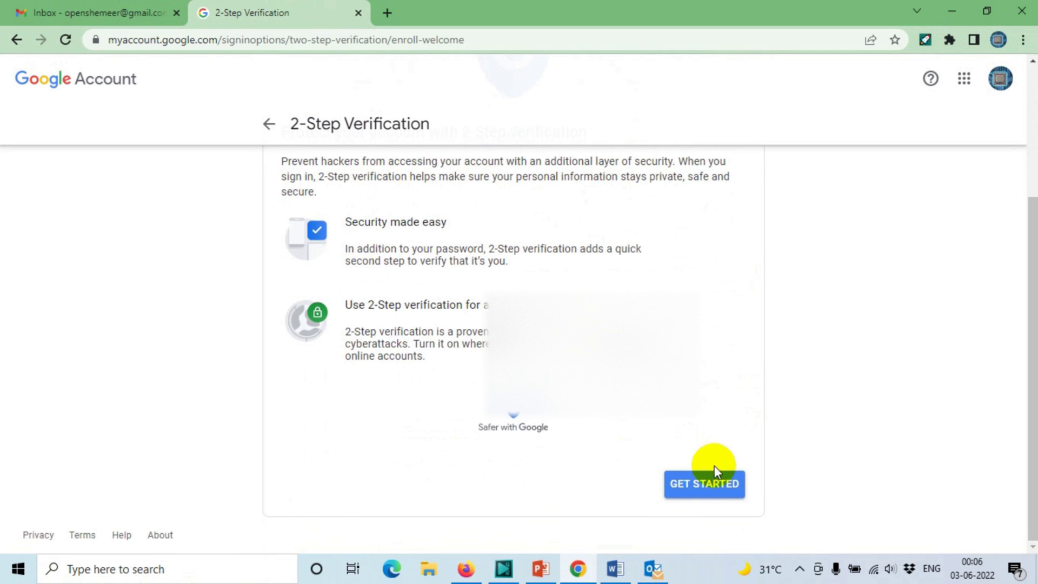
left_click(714, 489)
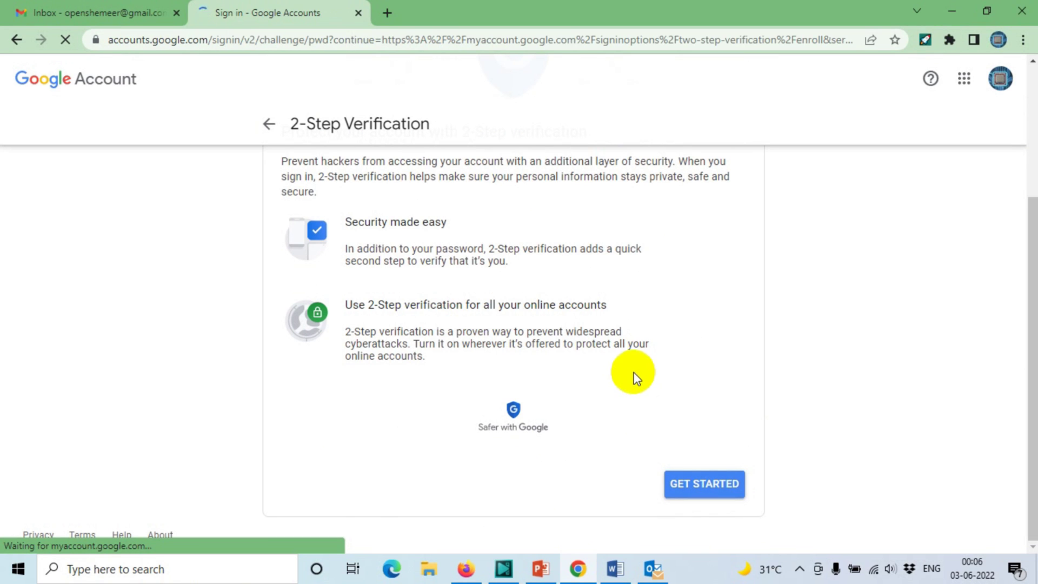
Step: Re-enter the Google account password to confirm identity
left_click(540, 310)
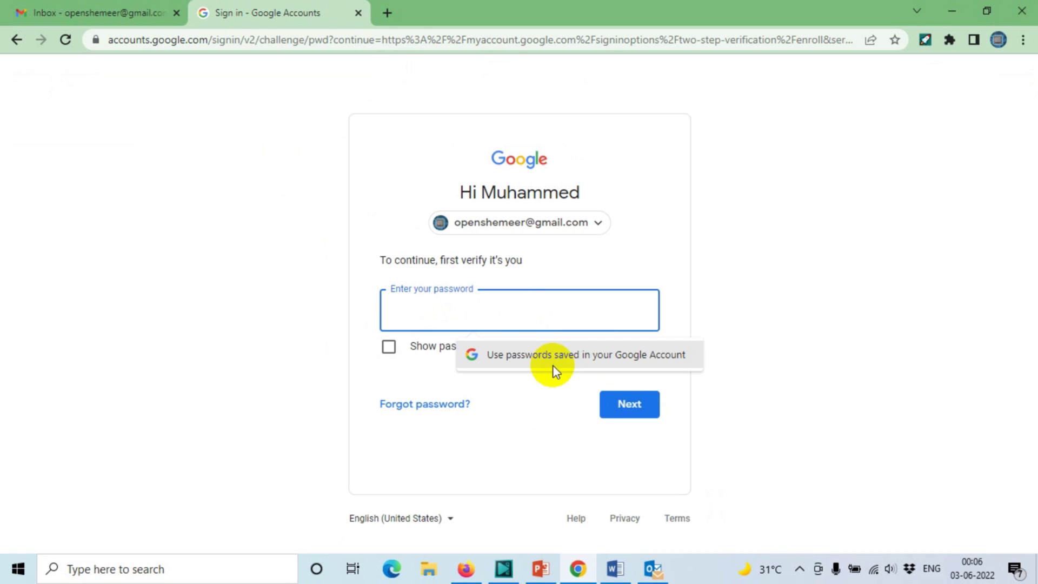
type("••••")
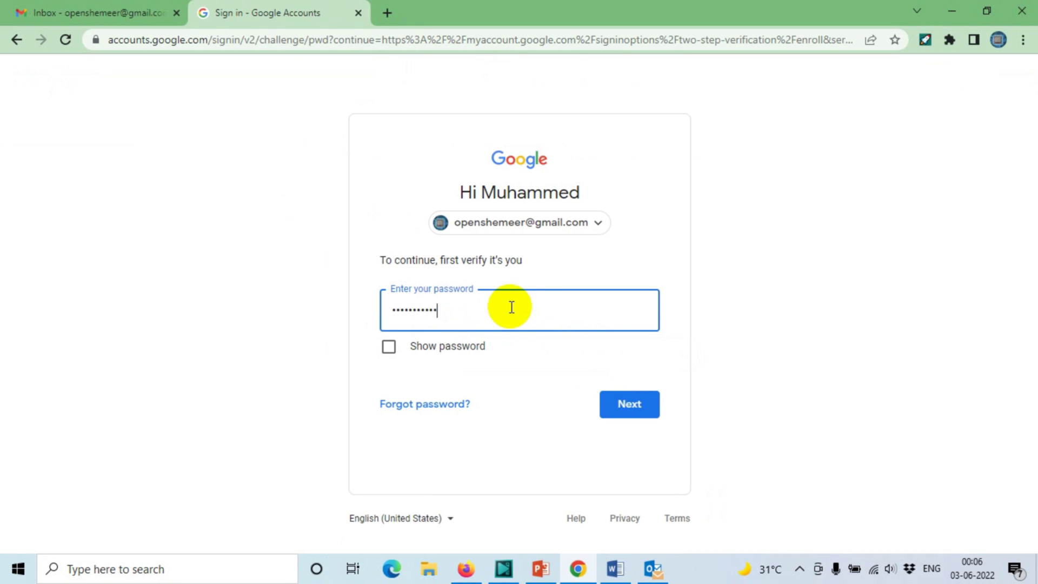
key("Return")
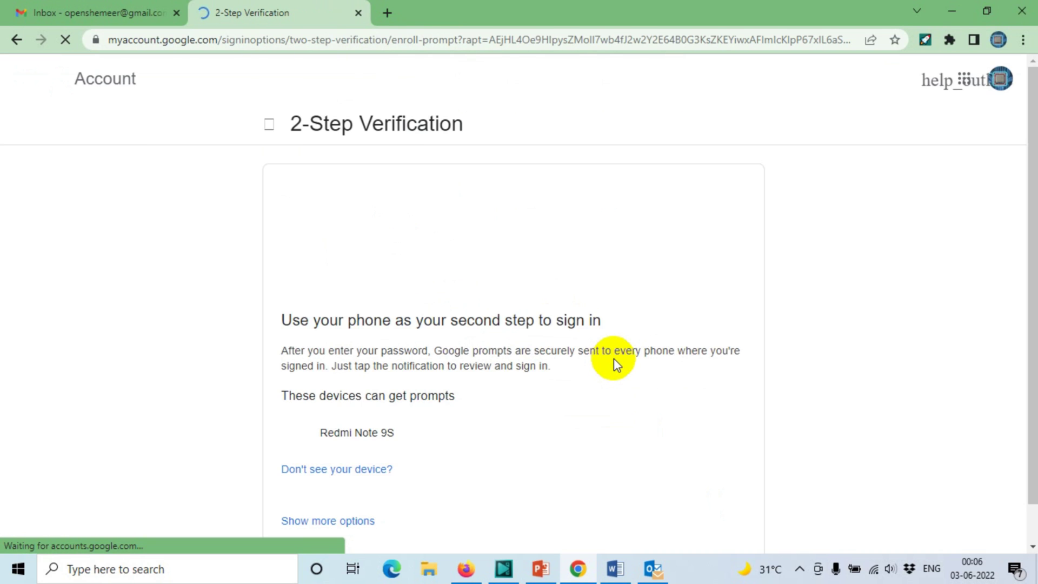
Step: Accept the listed phone as second step and send a text-message code to a backup number
scroll(556, 313, "down", 2)
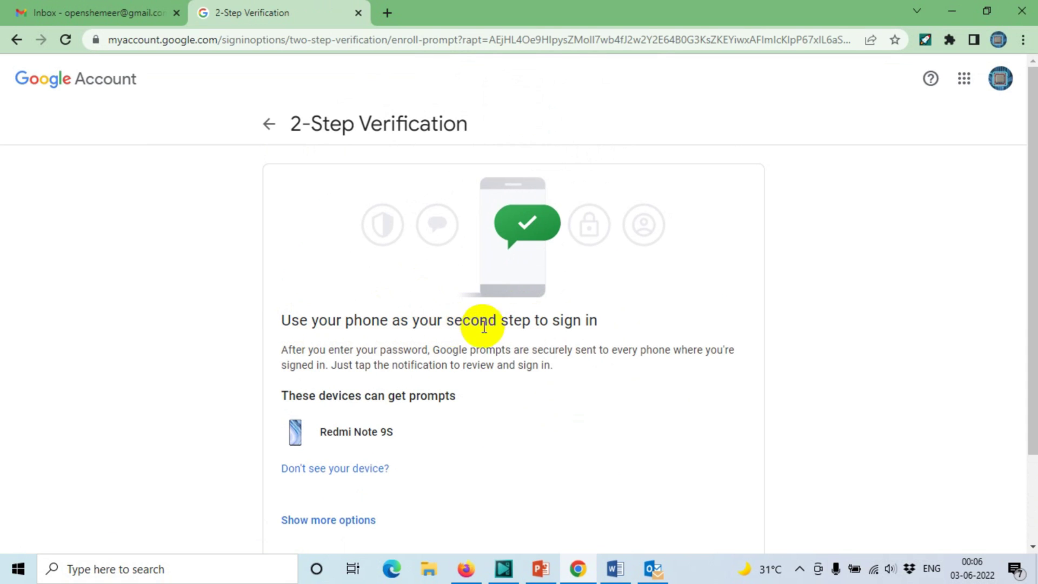
scroll(348, 394, "down", 2)
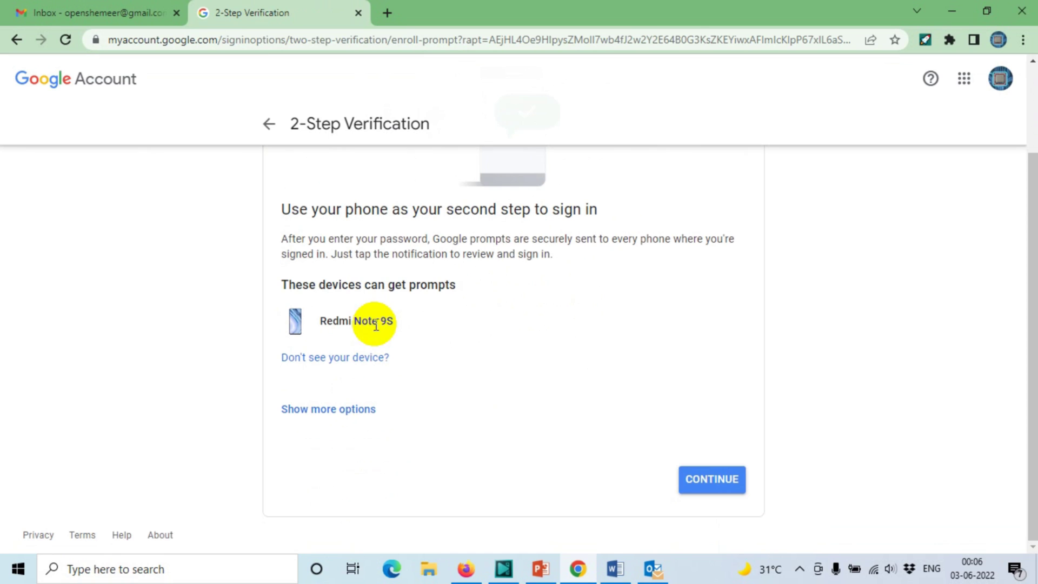
left_click(343, 410)
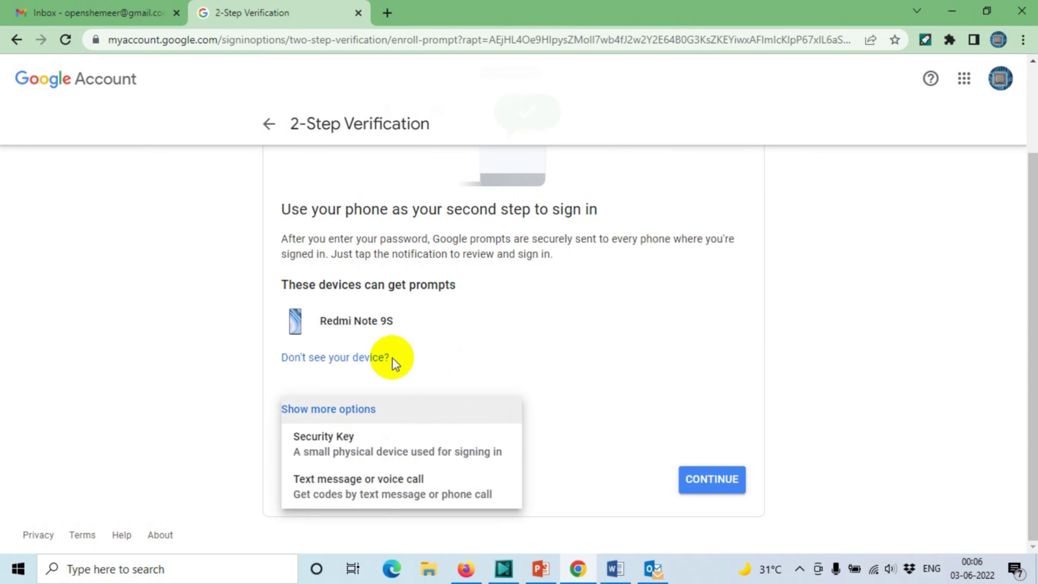
left_click(387, 319)
left_click(356, 319)
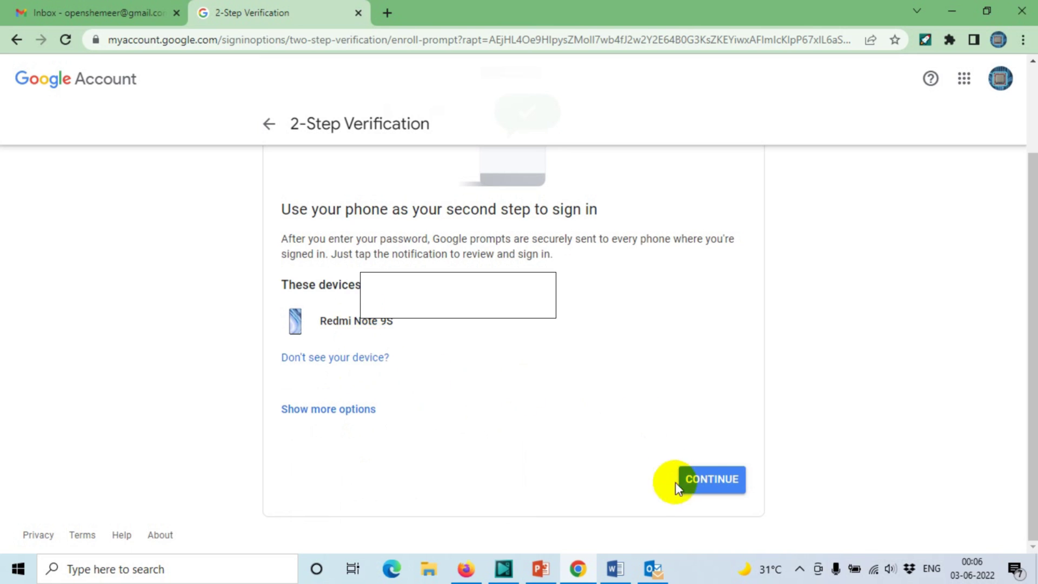
left_click(702, 477)
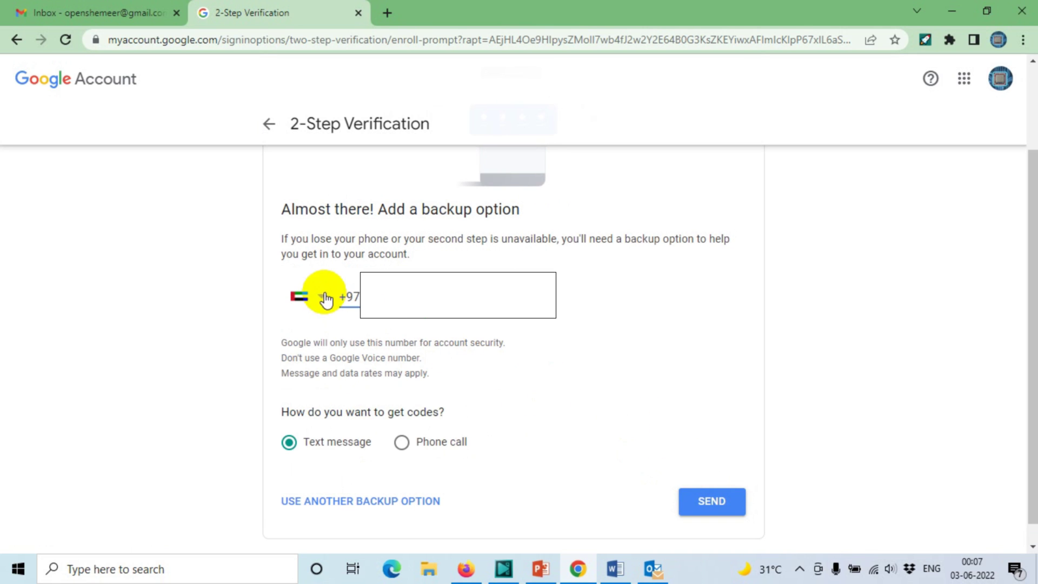
left_click(719, 503)
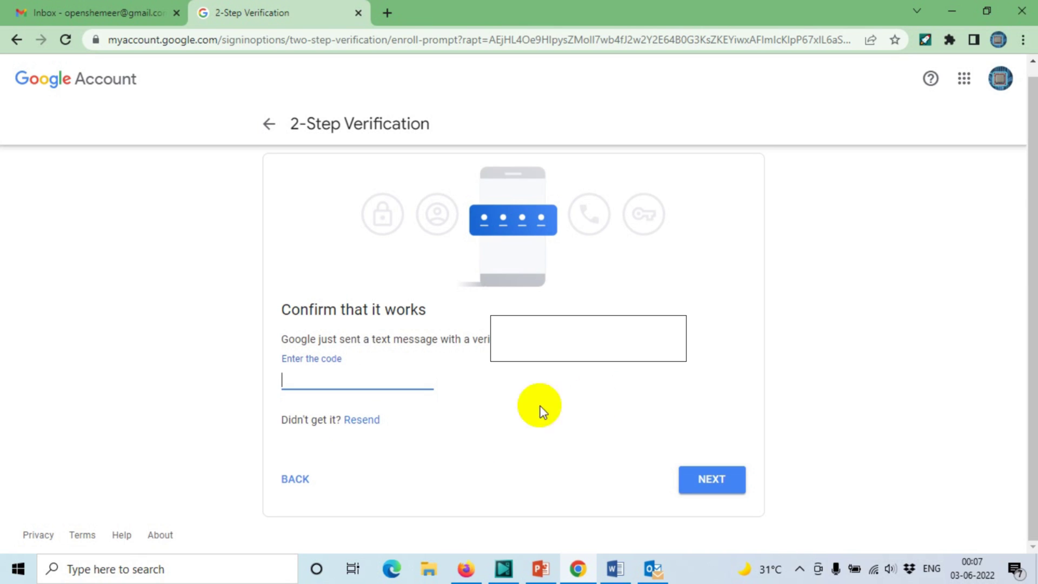
left_click(355, 382)
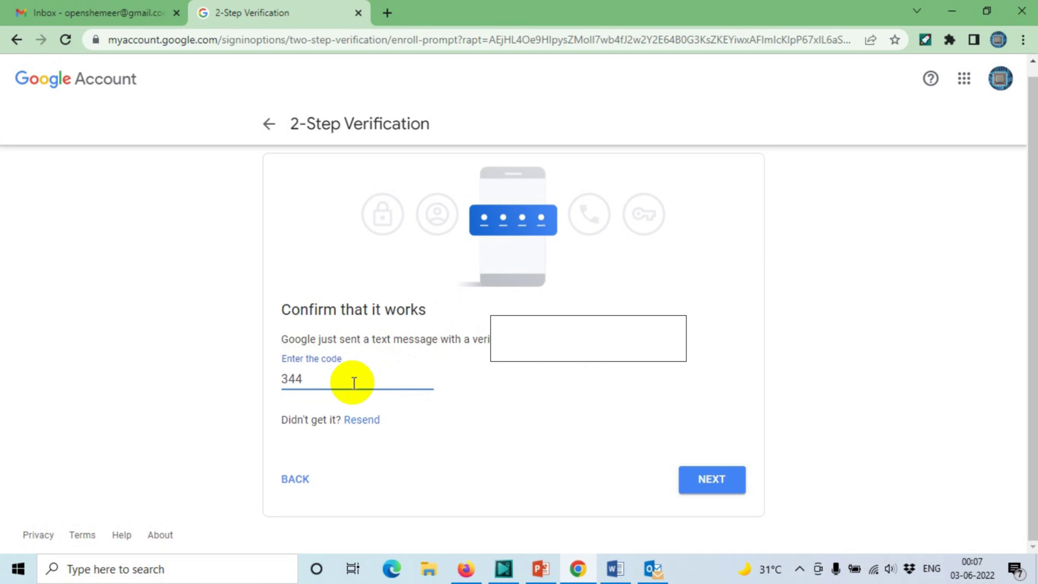
left_click(699, 482)
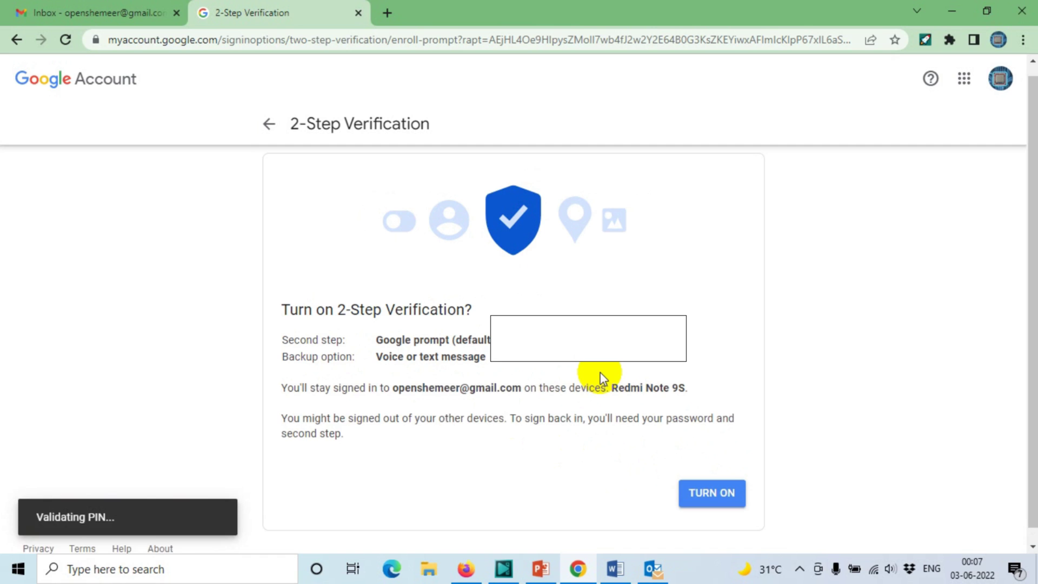
scroll(622, 422, "down", 1)
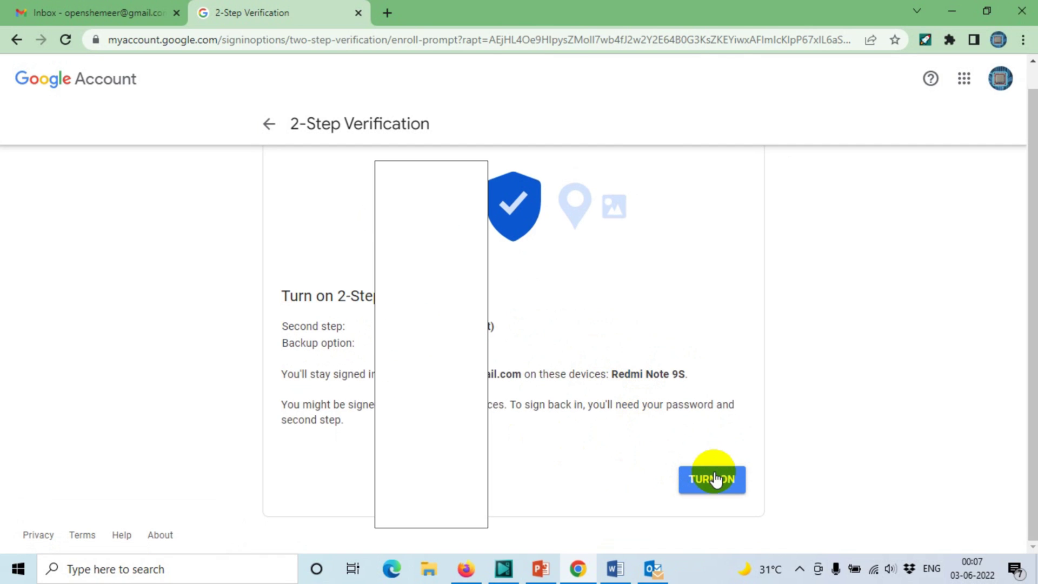
left_click(715, 479)
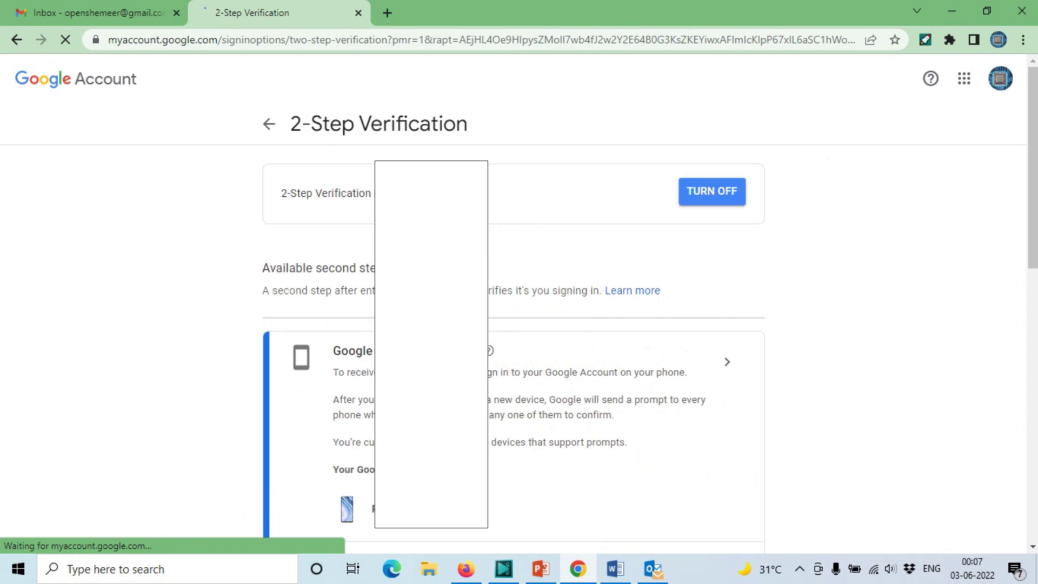
scroll(562, 346, "down", 6)
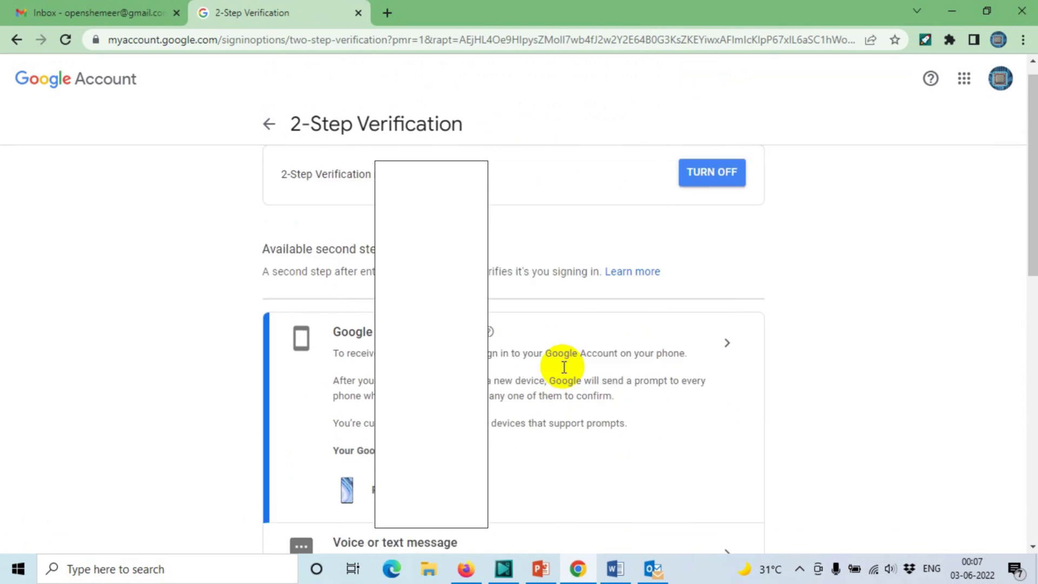
scroll(559, 373, "down", 5)
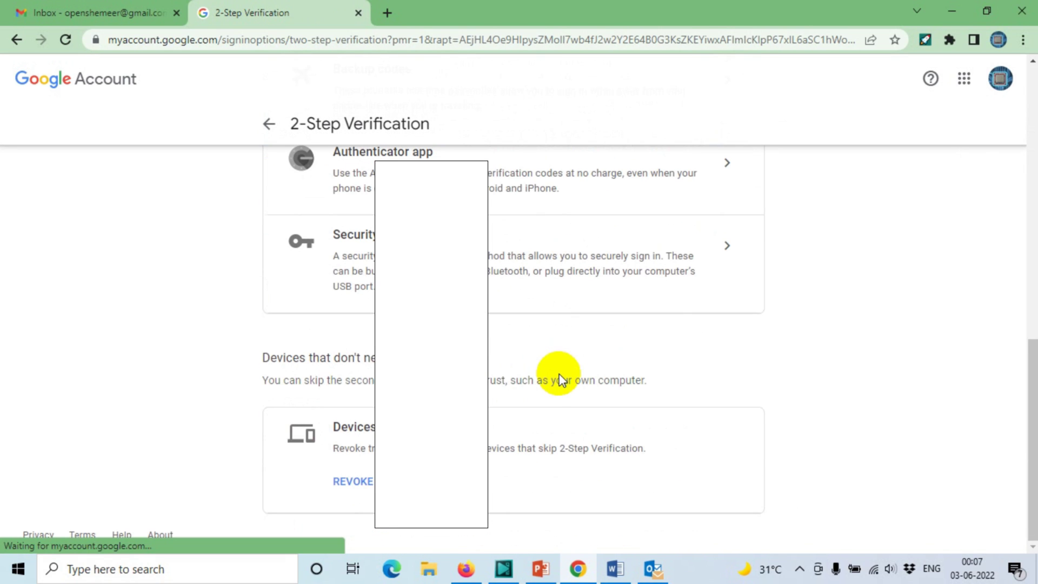
scroll(508, 354, "up", 10)
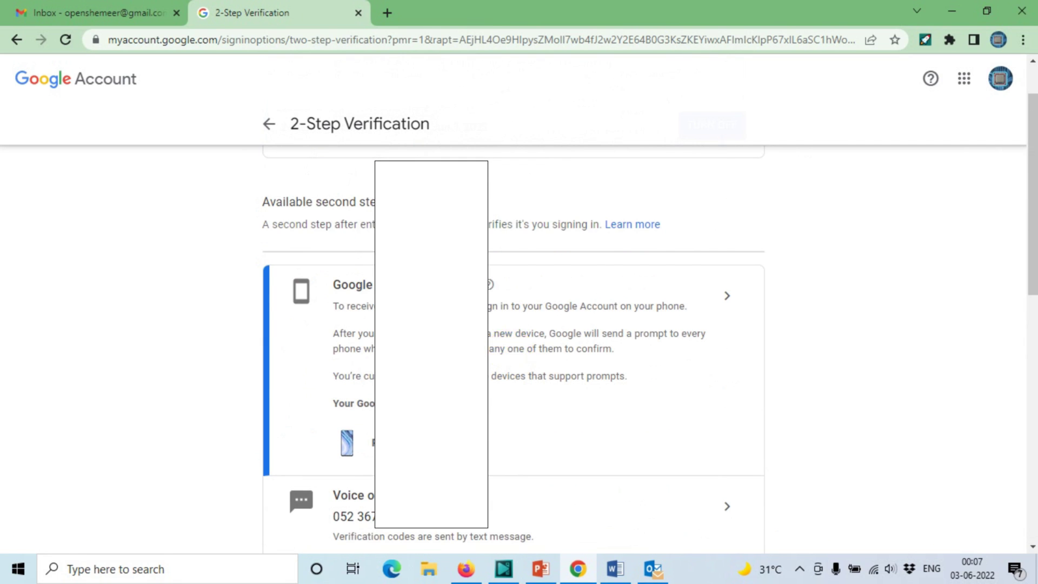
scroll(511, 350, "down", 10)
Step: Open Google Account's Security page in a new tab and select App passwords
left_click(964, 80)
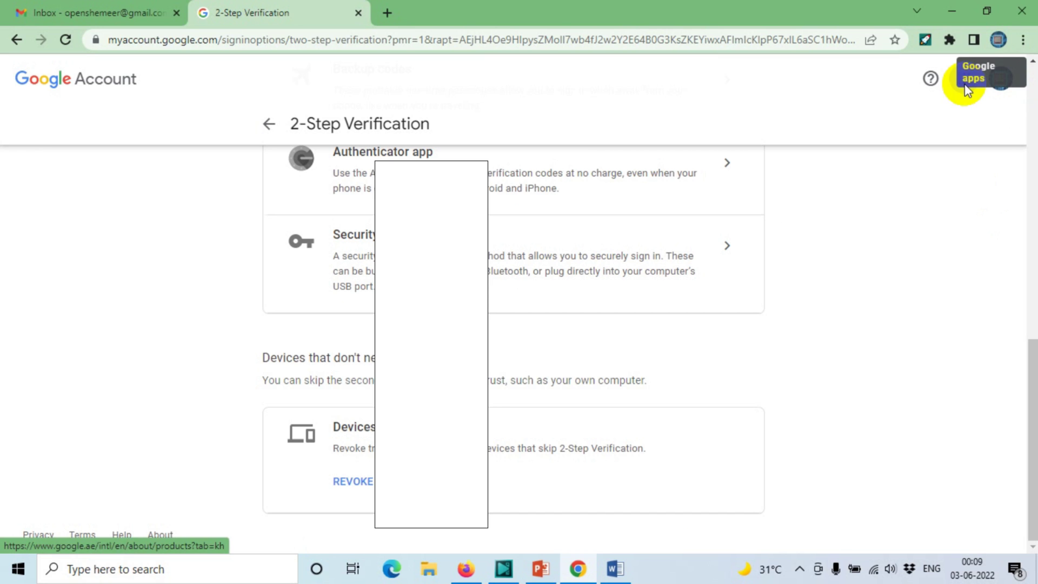
left_click(966, 86)
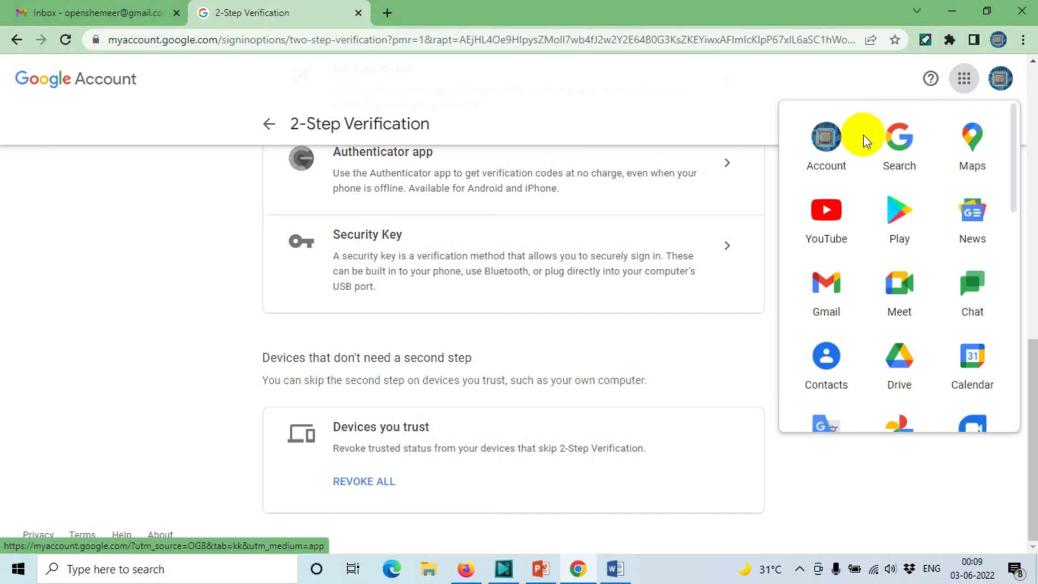
left_click(833, 138)
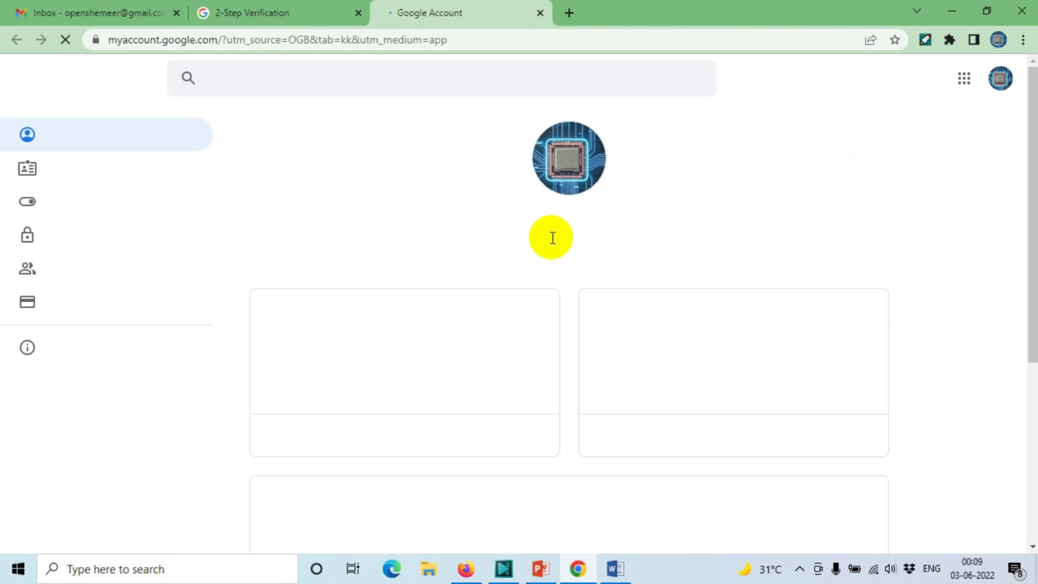
left_click(85, 239)
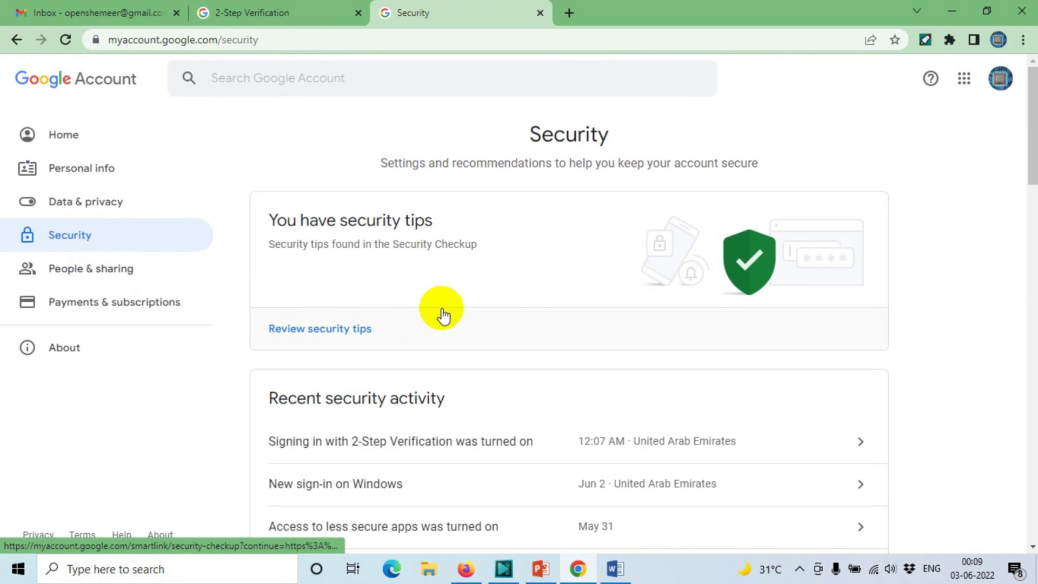
scroll(465, 335, "down", 7)
scroll(482, 300, "down", 1)
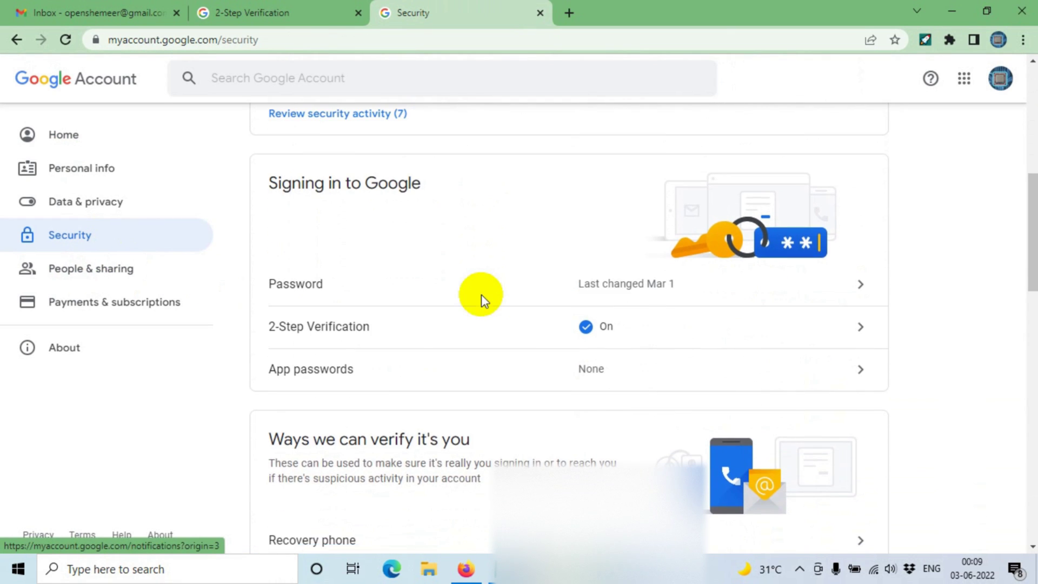
left_click(844, 378)
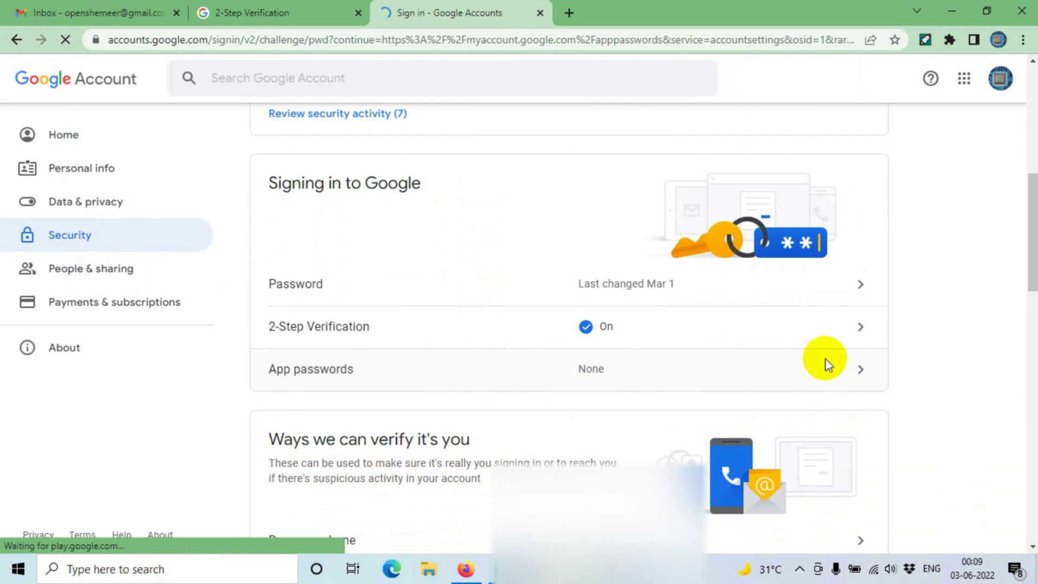
Step: Re-enter the account password to reach the App passwords page
left_click(472, 327)
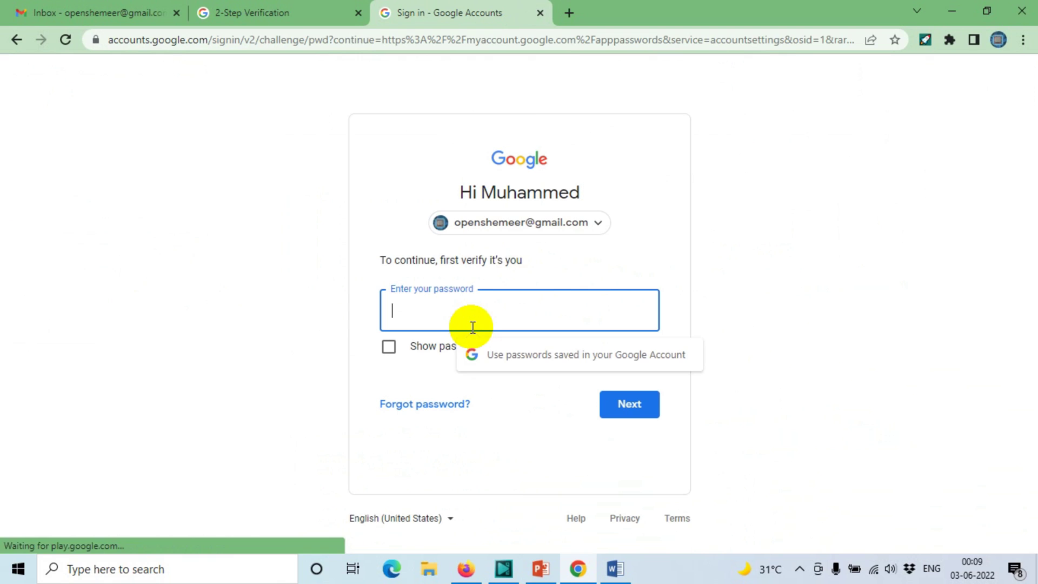
type("***")
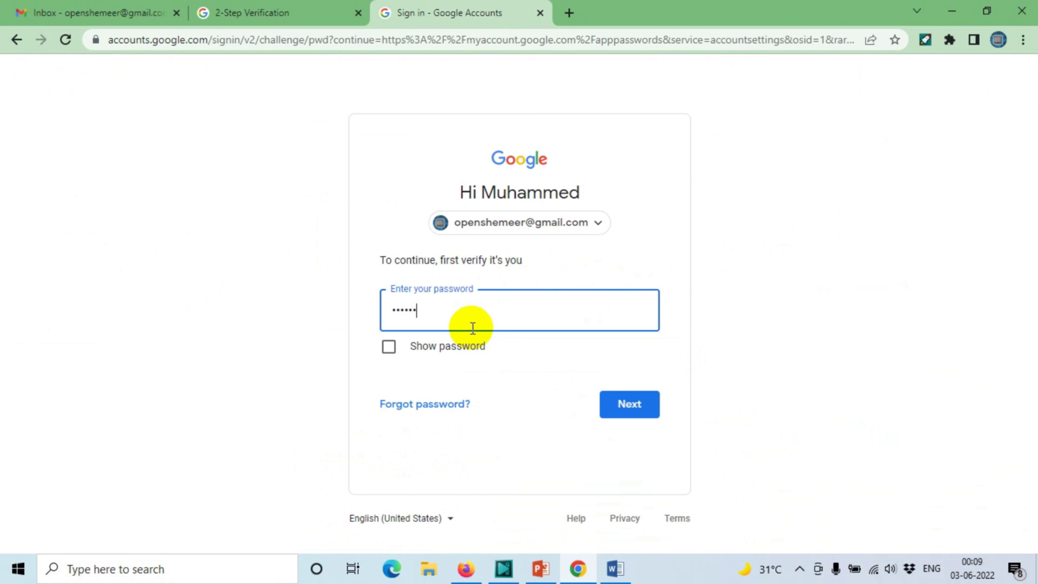
key("Return")
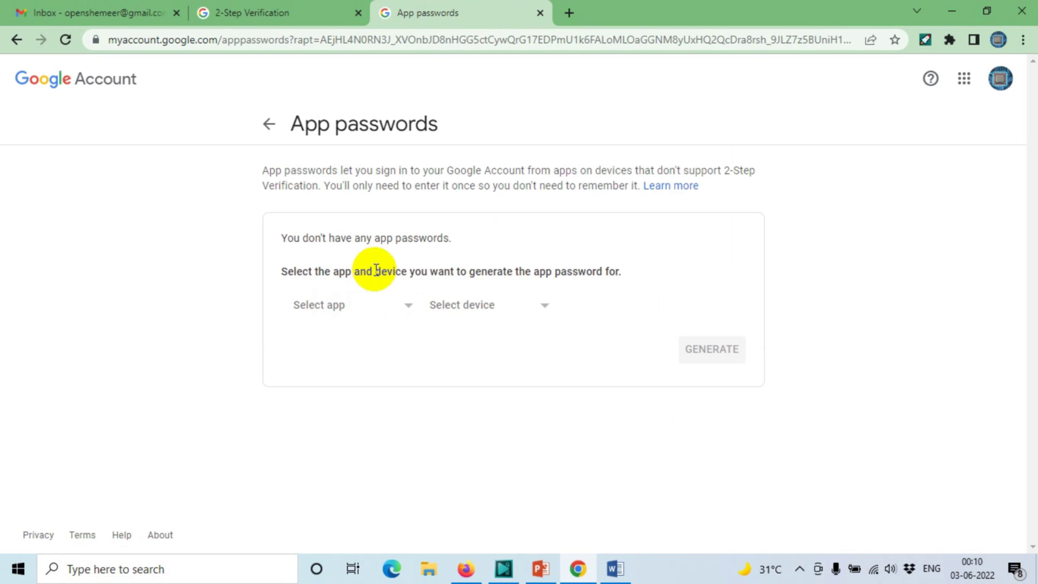
Step: Pick Mail as app and Windows Computer as device, then generate the 16-character password
left_click(339, 308)
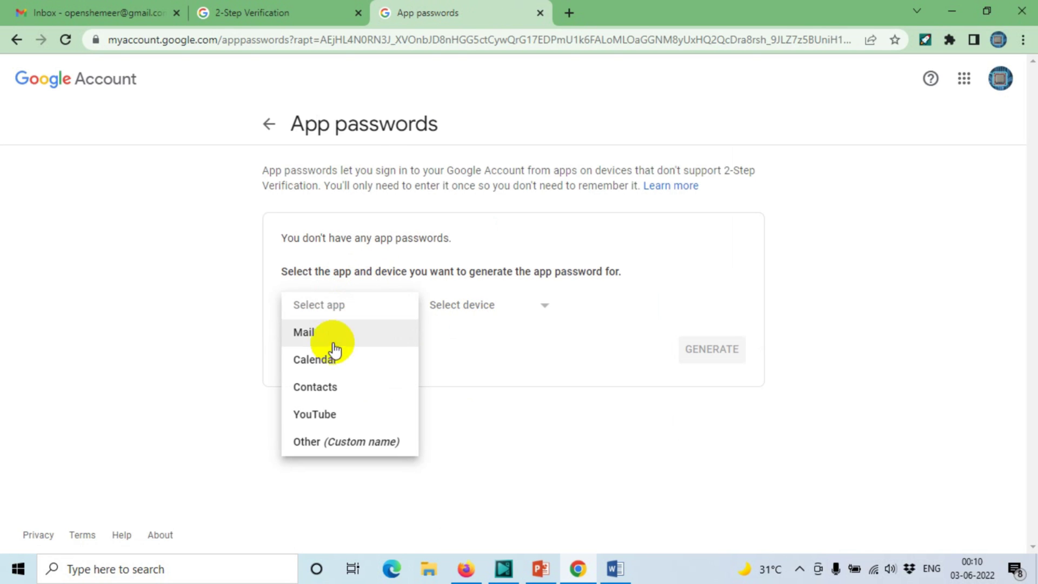
left_click(304, 334)
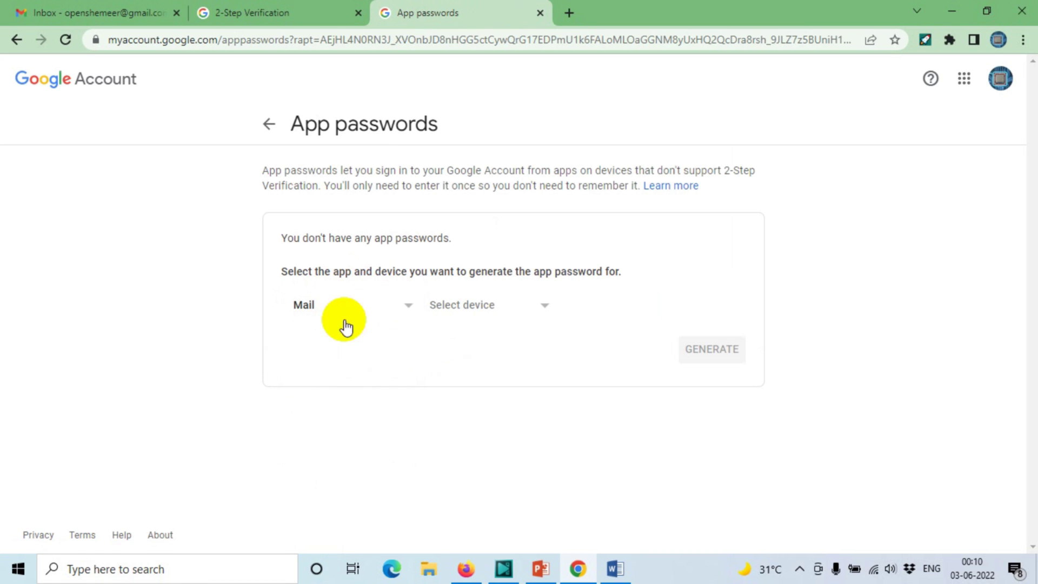
left_click(472, 311)
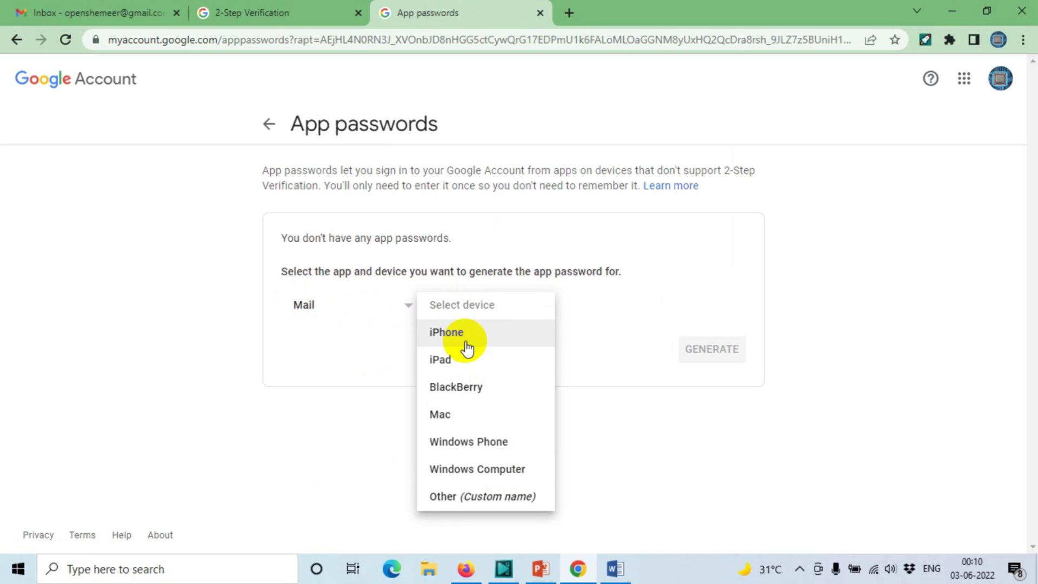
left_click(481, 469)
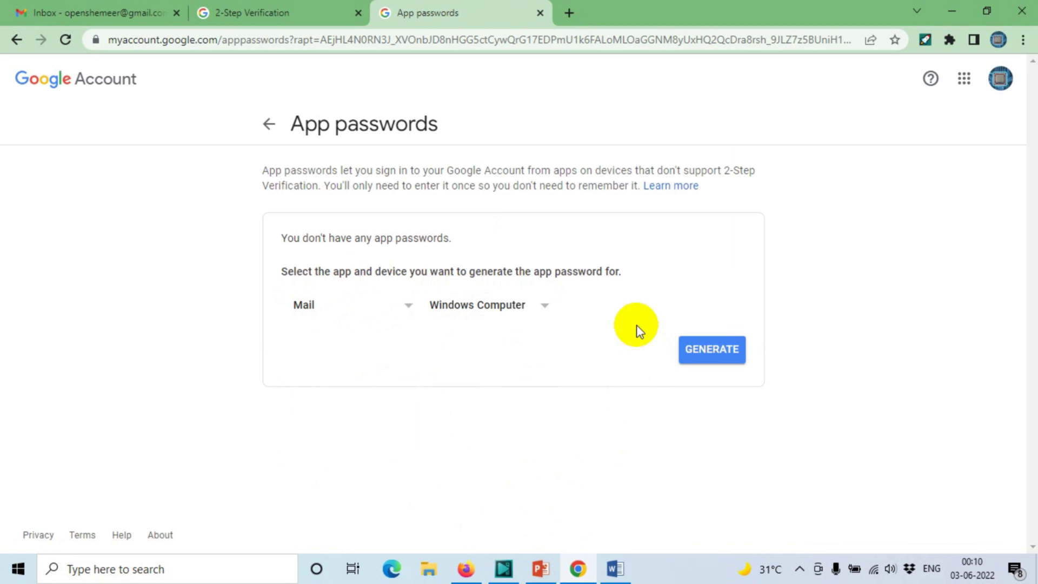
left_click(726, 350)
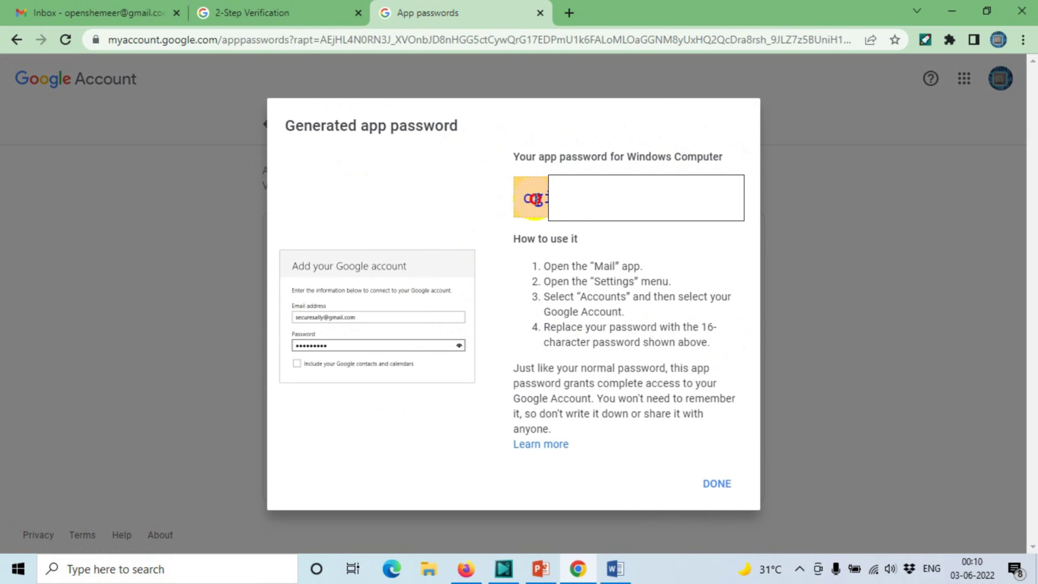
Step: Copy the generated app password and close its dialog with Done
right_click(691, 192)
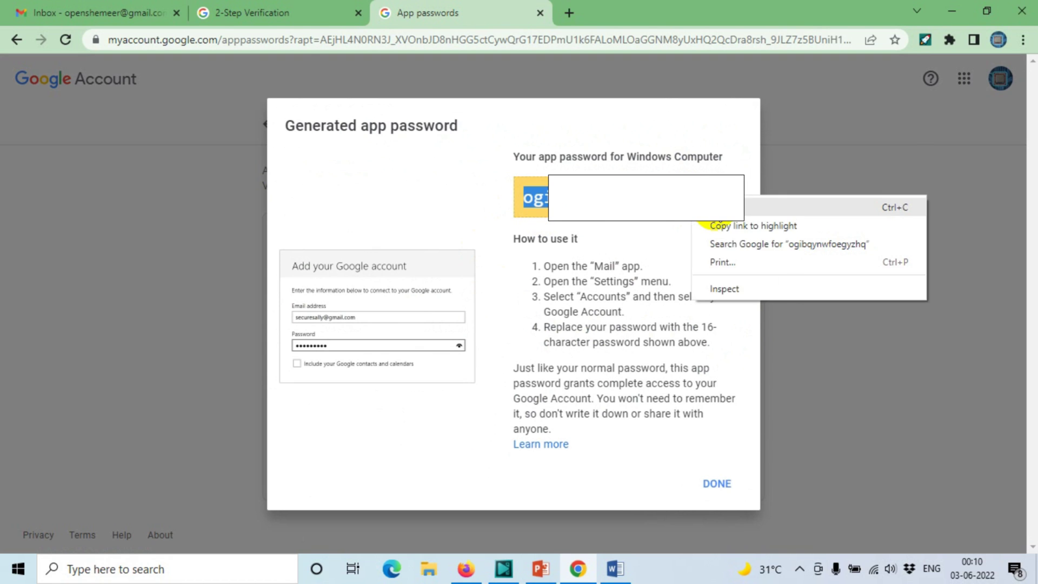
left_click(699, 210)
left_click(718, 485)
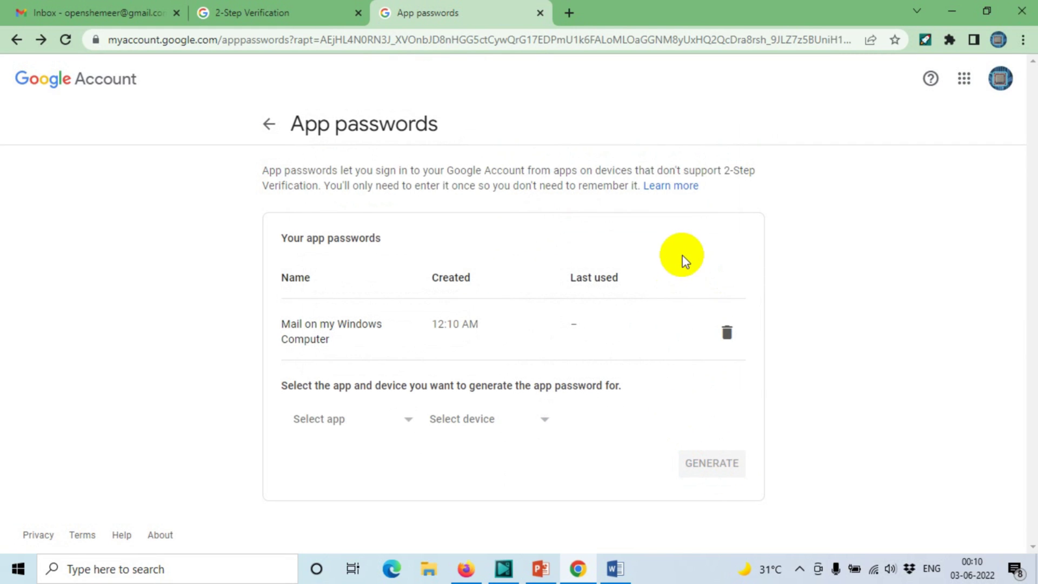
Step: Minimize Chrome and launch Outlook 2016 by searching 'out' in Start
left_click(954, 8)
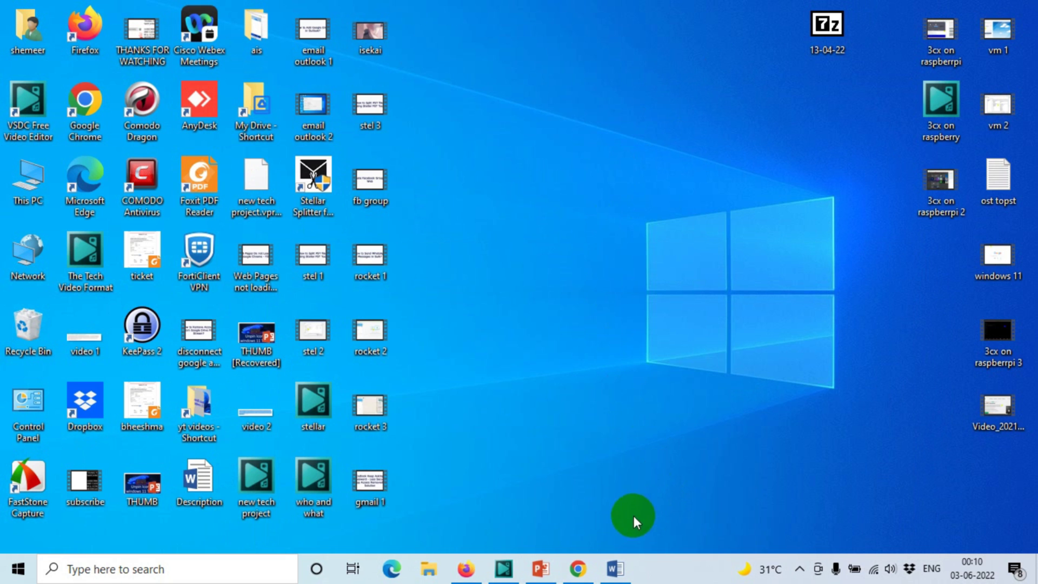
key("super")
type("out")
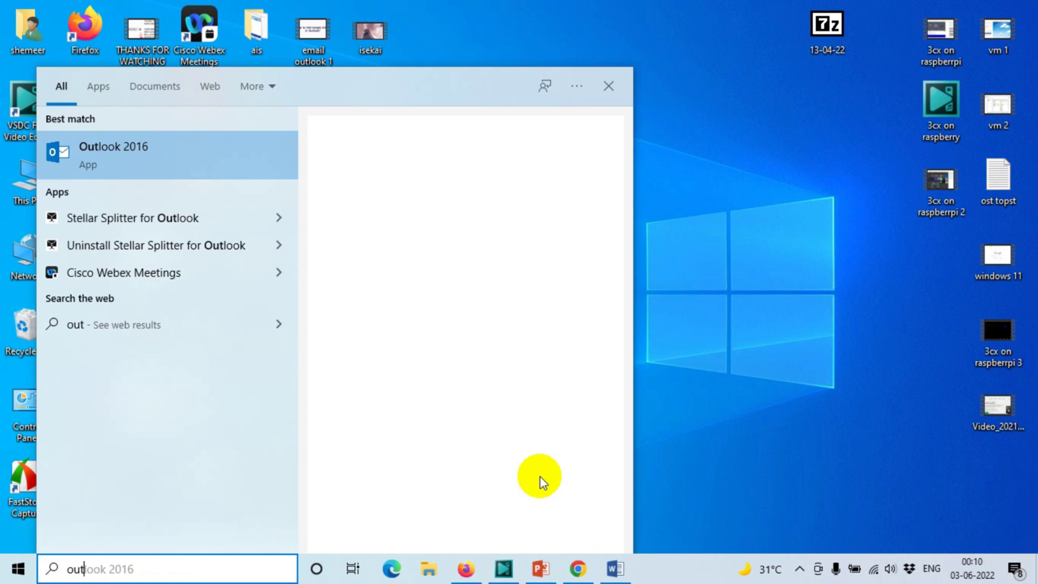
key("Return")
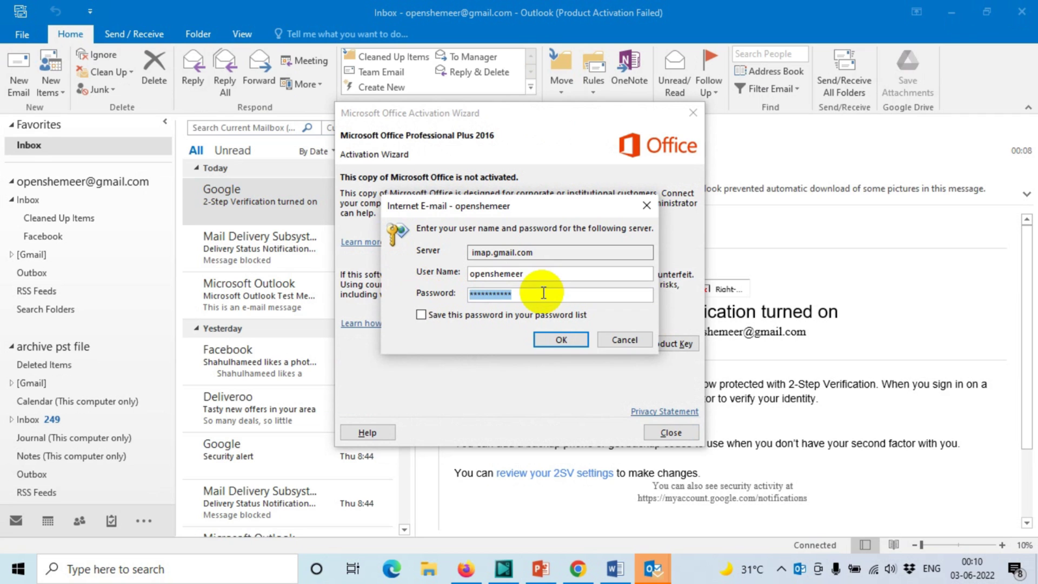
Step: Replace the old password in the IMAP prompt with the new app password, confirm it, and dismiss the activation wizard
key("ctrl+v")
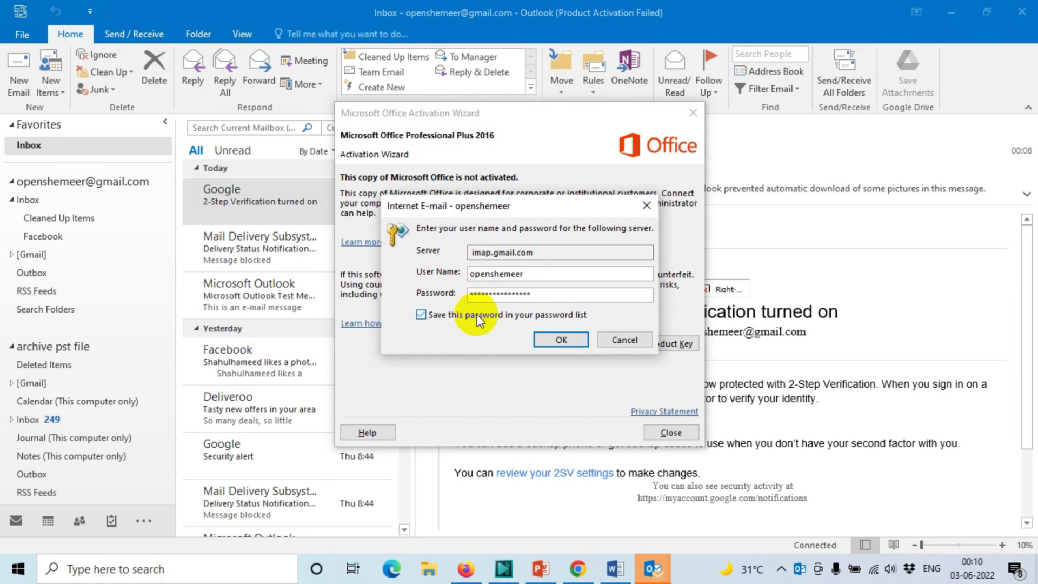
left_click(553, 341)
left_click(679, 431)
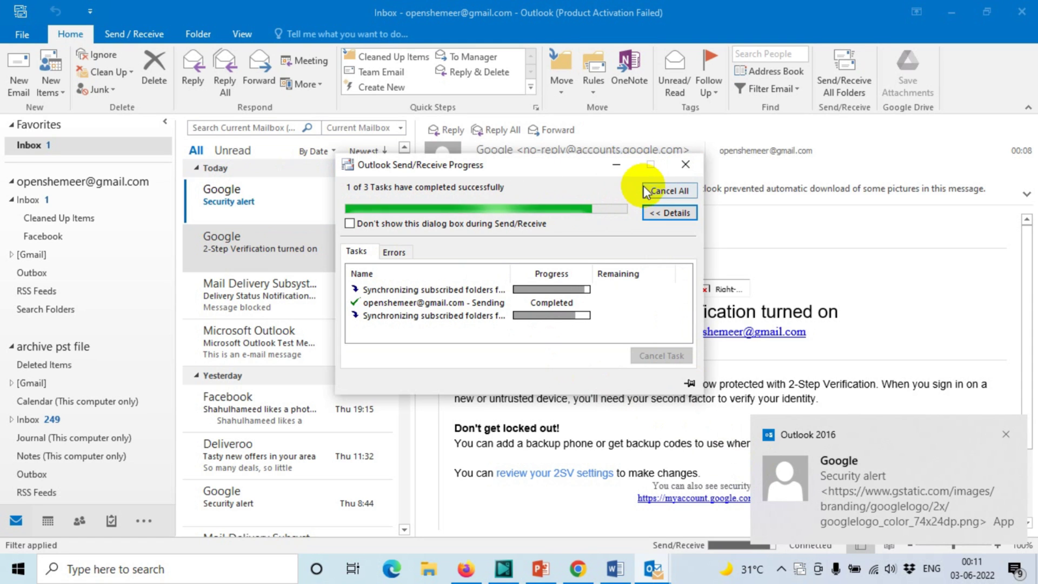
Step: Read Google's 'App password created' security alert, then run Send/Receive All Folders
left_click(624, 163)
left_click(308, 194)
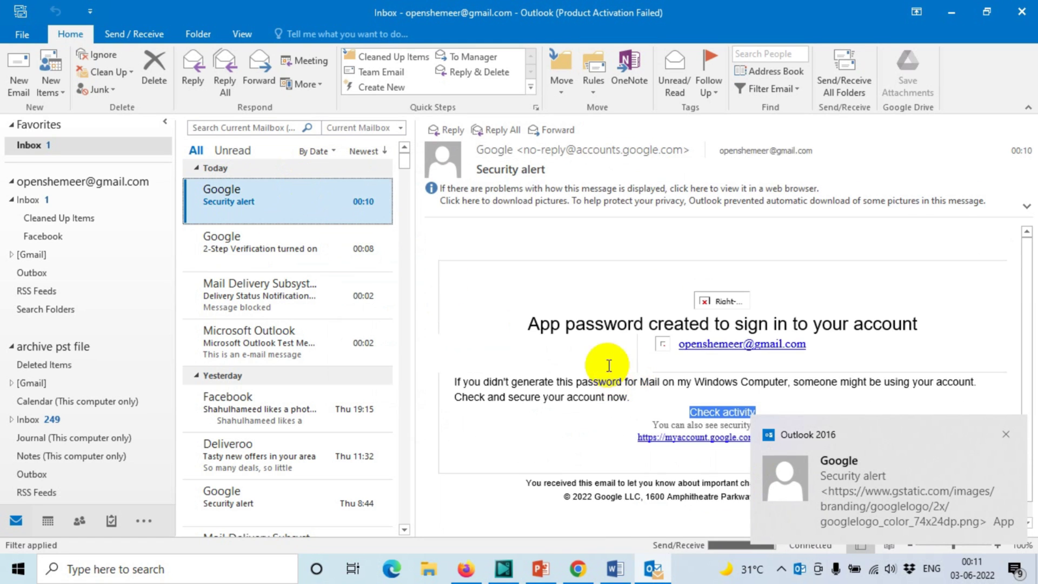
left_click(249, 230)
left_click(249, 215)
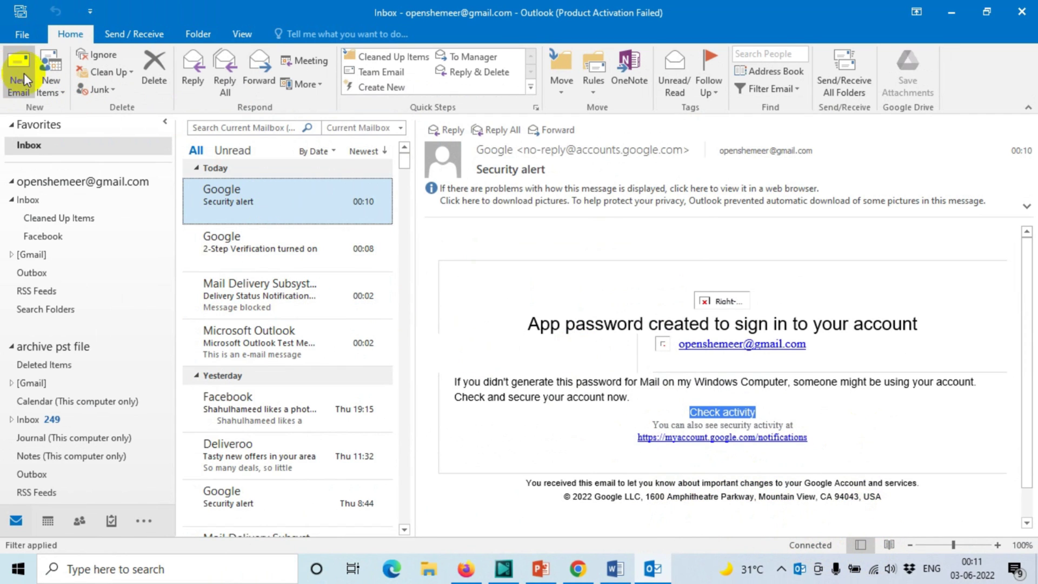
left_click(28, 9)
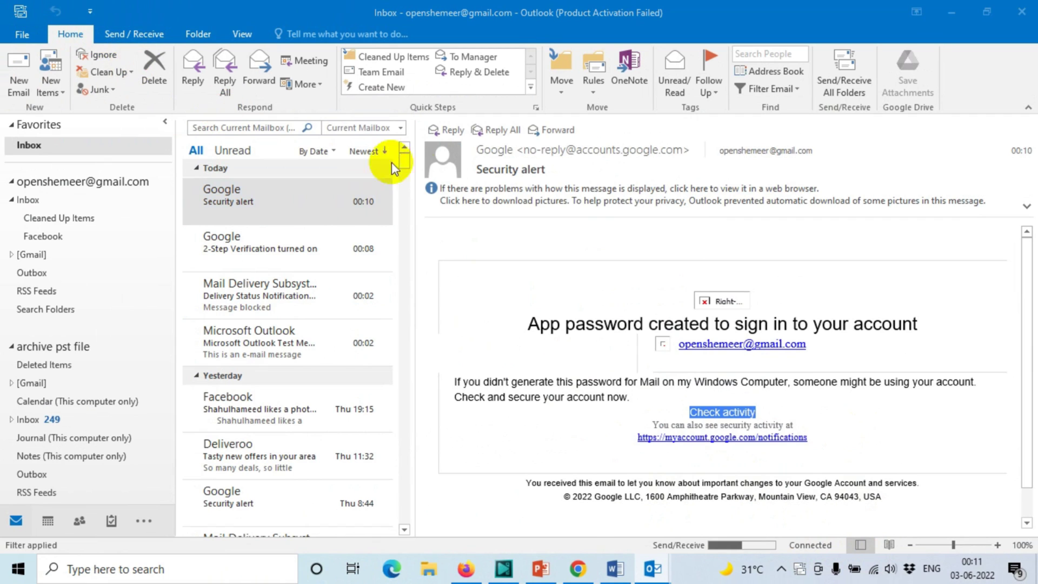